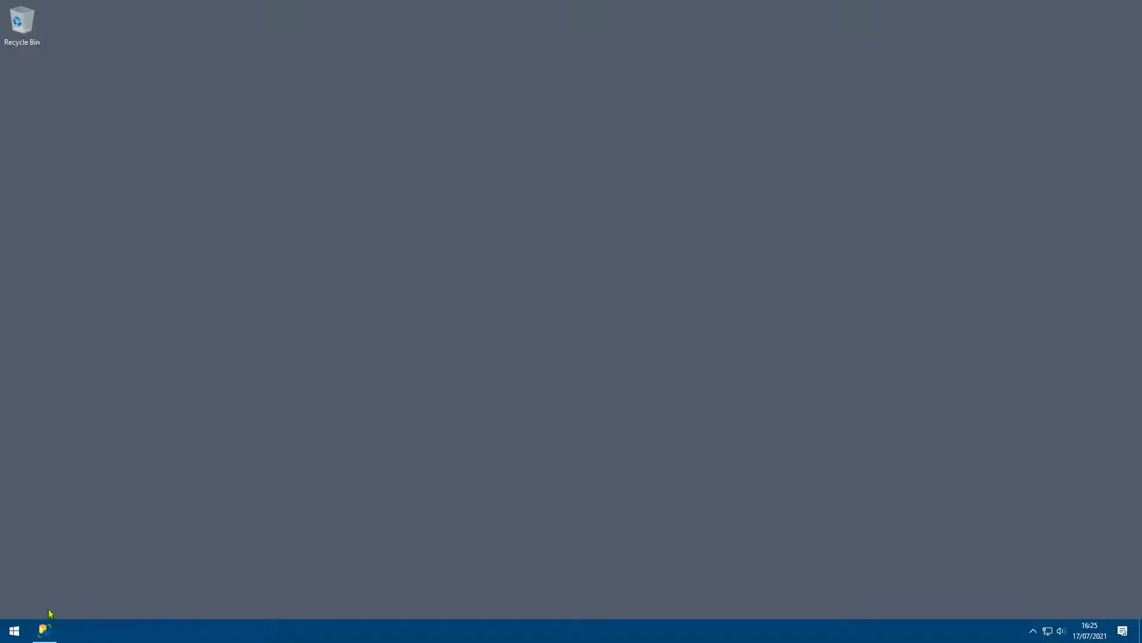
- Start a blank Excel 2013 workbook and bring up copy options for the SSMS FirstName results
click(13, 630)
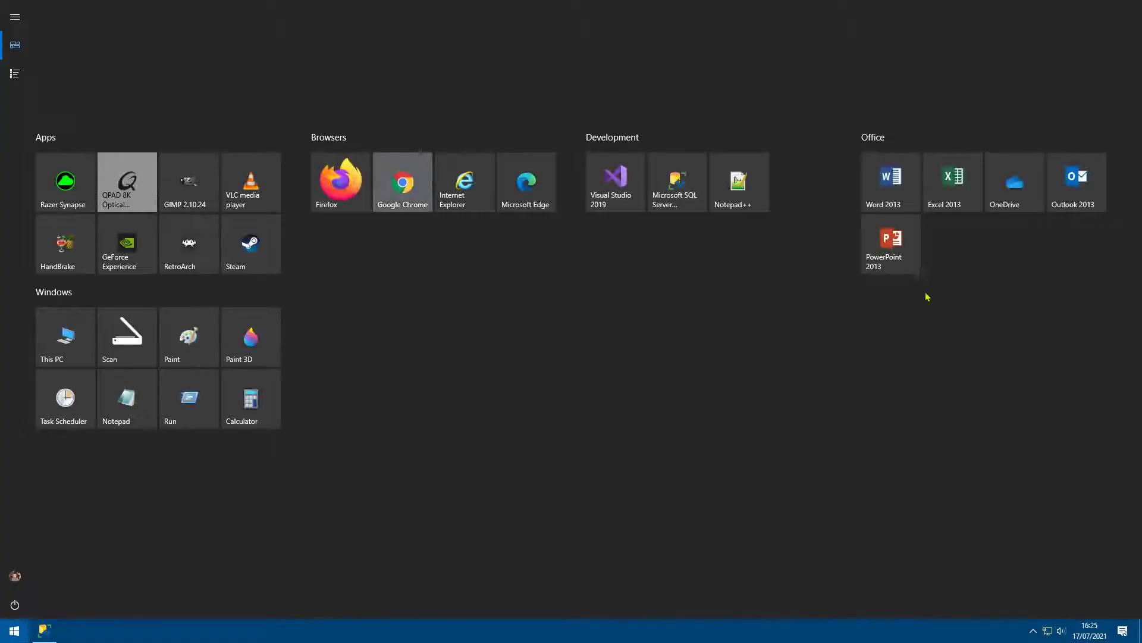
click(952, 196)
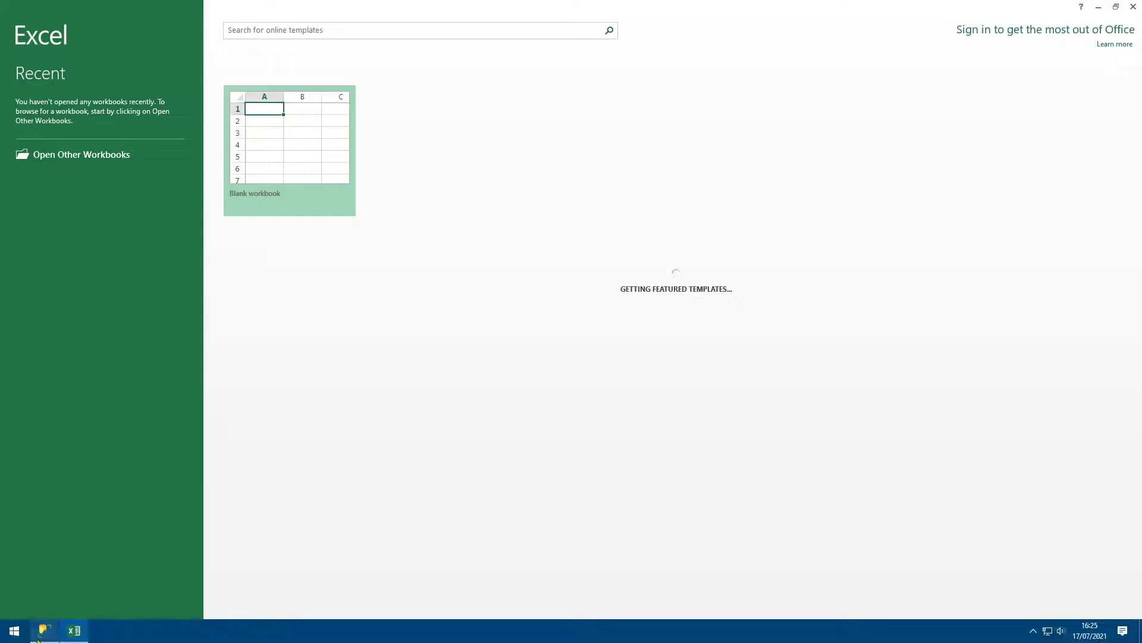
click(293, 176)
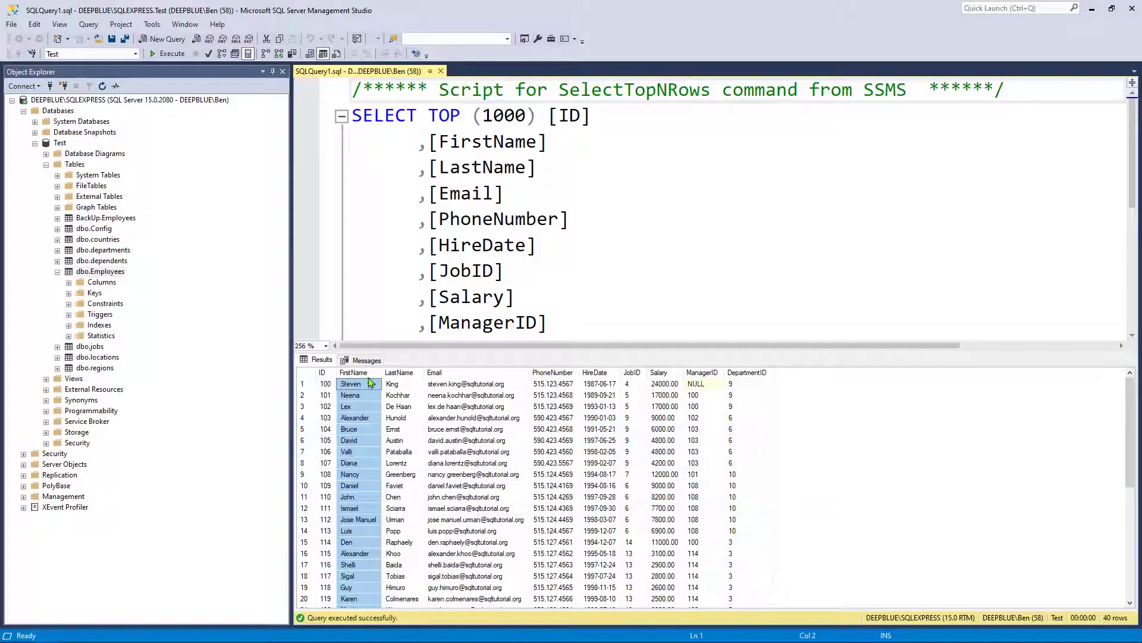
right_click(368, 376)
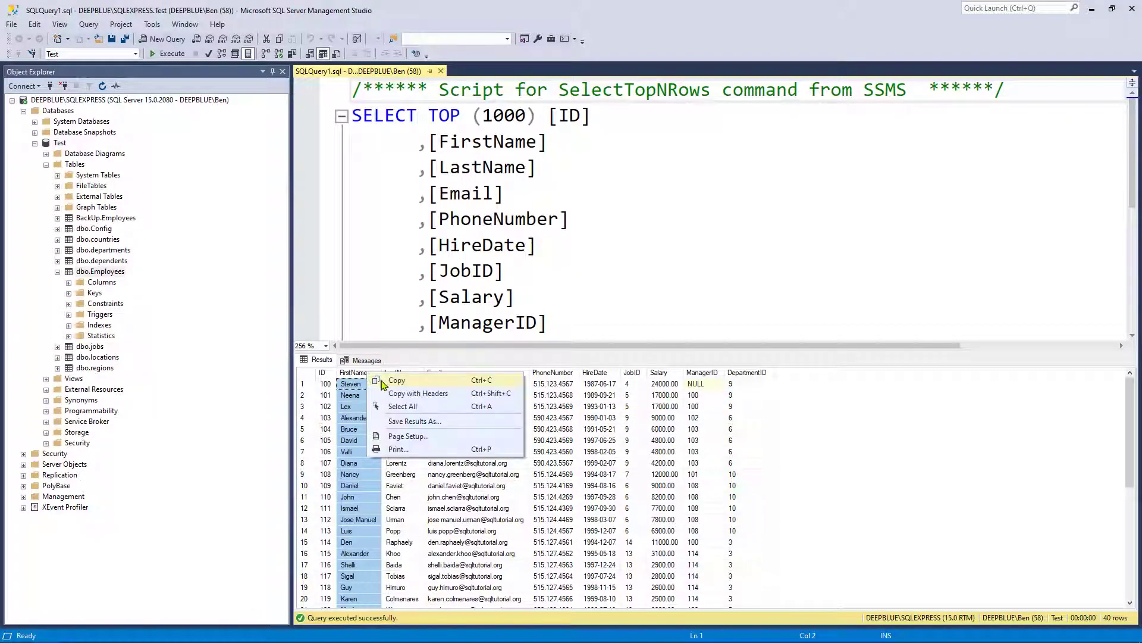
- Paste the 40 first names into A1 and widen column A to fit them
click(388, 384)
key(alt+Tab)
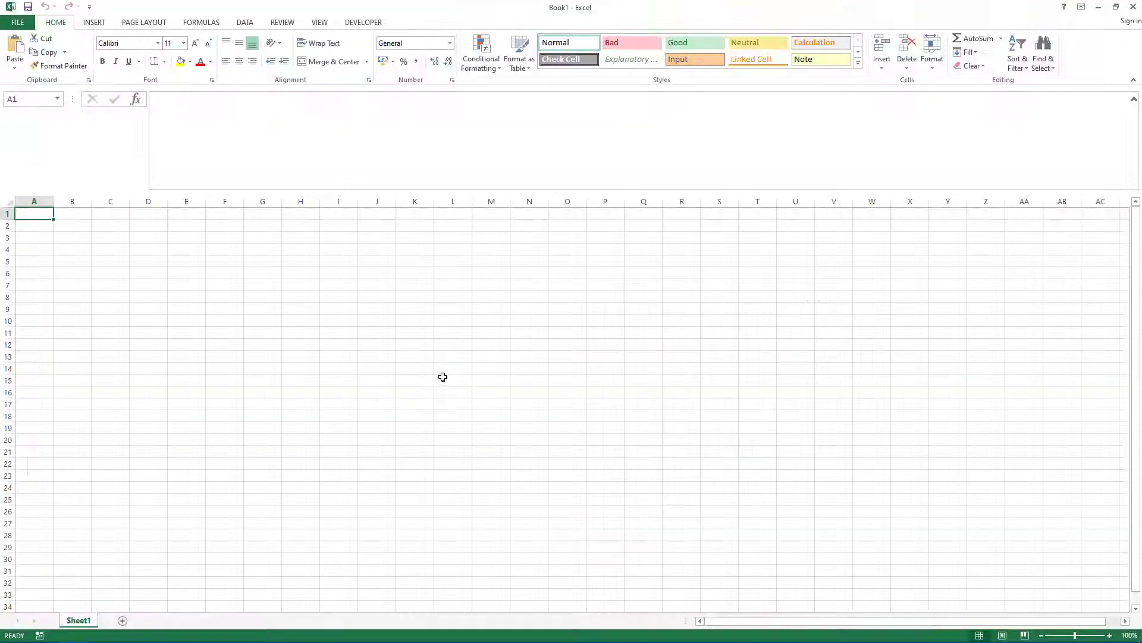
key(ctrl+v)
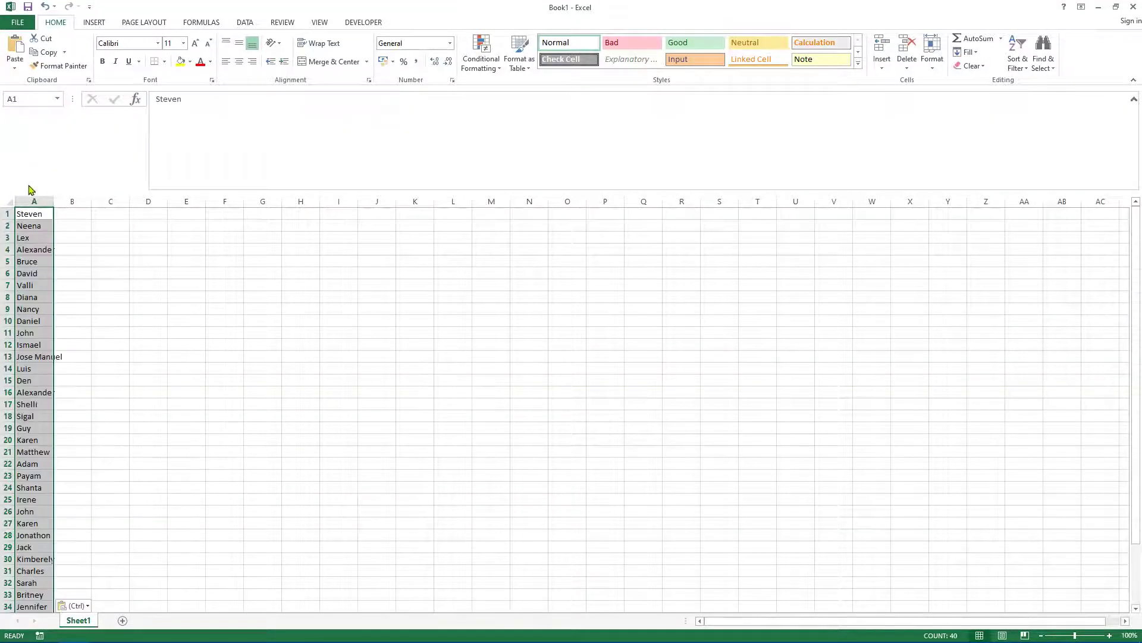
drag(54, 201, 115, 228)
scroll(176, 471, down, 6)
scroll(176, 481, up, 6)
- Select the names in A1:A40 and bring up the Format as Table gallery
click(275, 389)
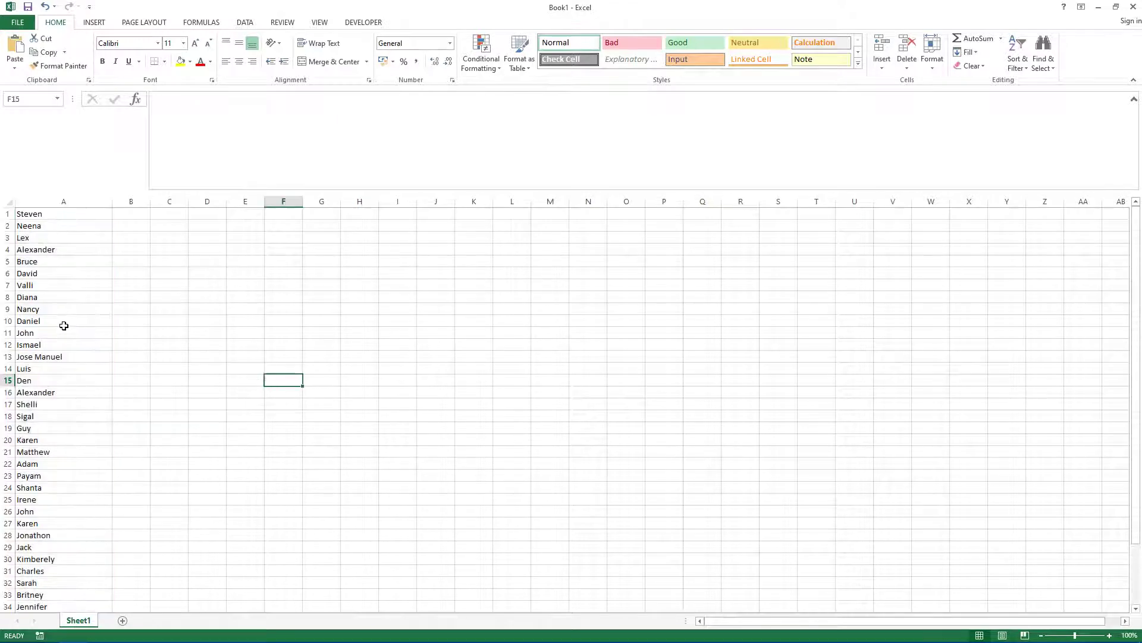
click(91, 213)
scroll(143, 440, down, 5)
shift+click(50, 500)
scroll(59, 476, up, 5)
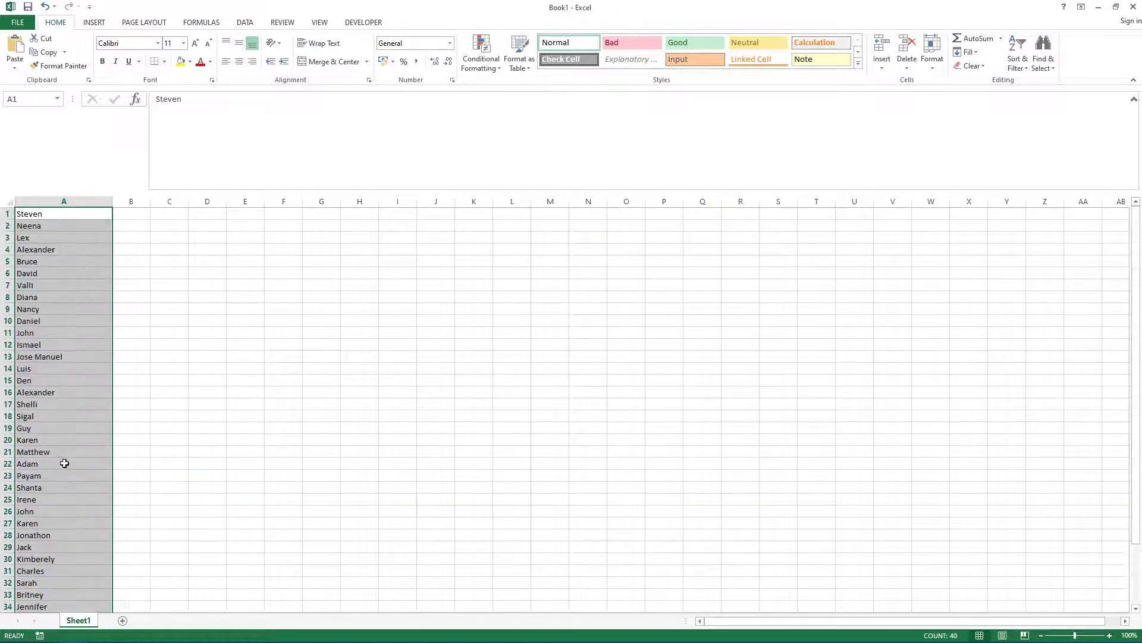
click(519, 54)
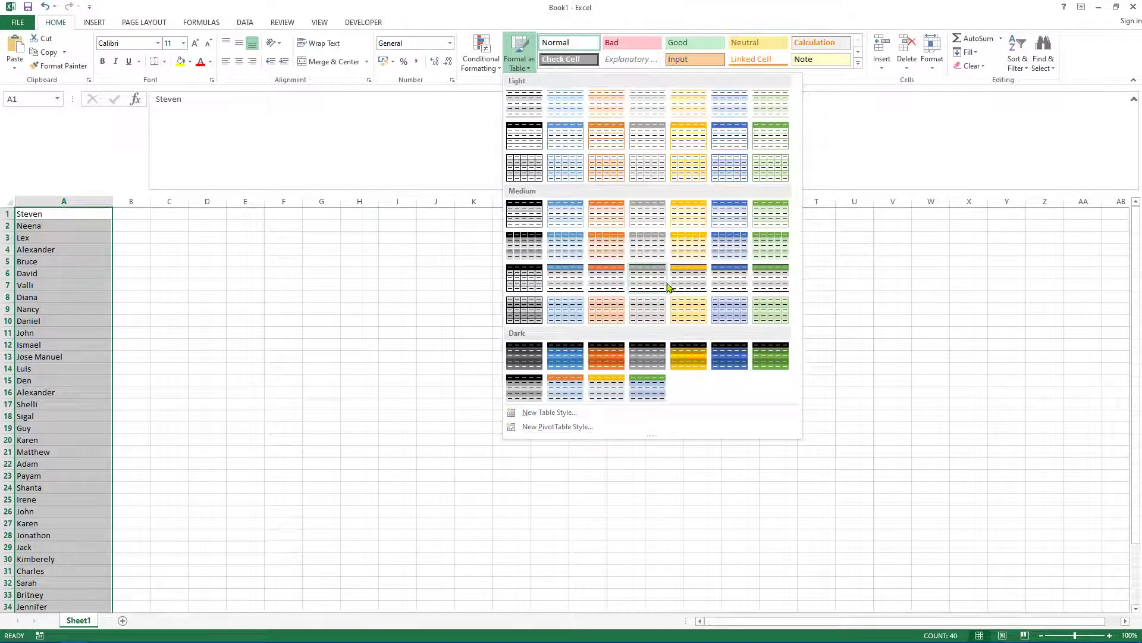
- Apply a light blue table style to A1:A40 without headers, adding a Column1 header
click(567, 146)
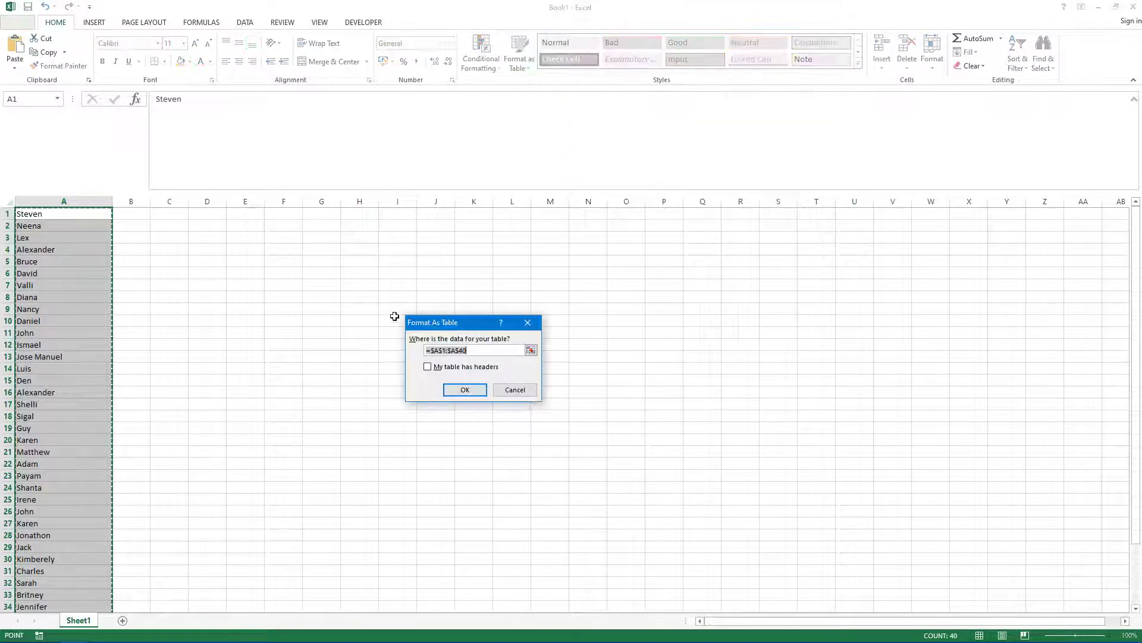
click(475, 390)
- Select the names in A2:A41, from Steven down to William
click(331, 408)
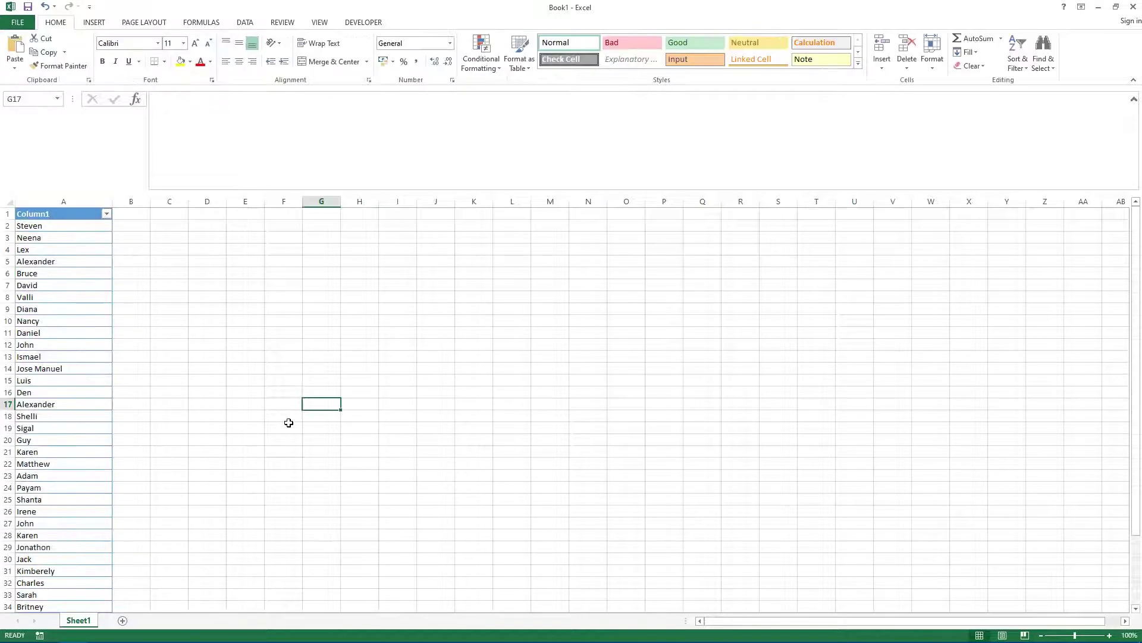
scroll(288, 423, down, 7)
scroll(288, 423, up, 7)
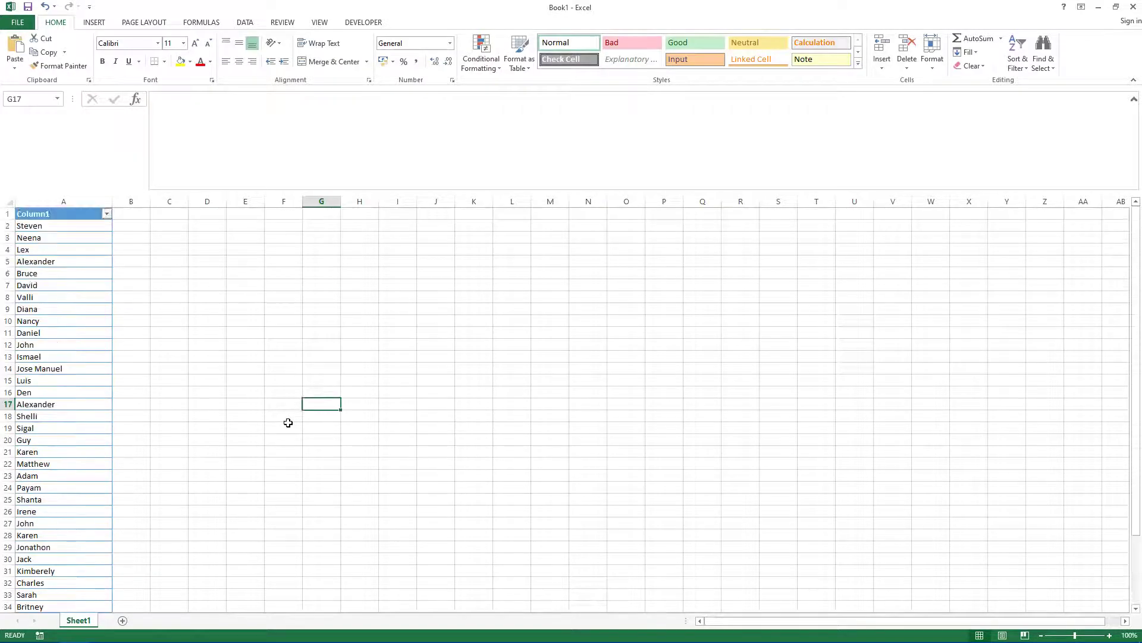
click(41, 226)
scroll(89, 262, down, 6)
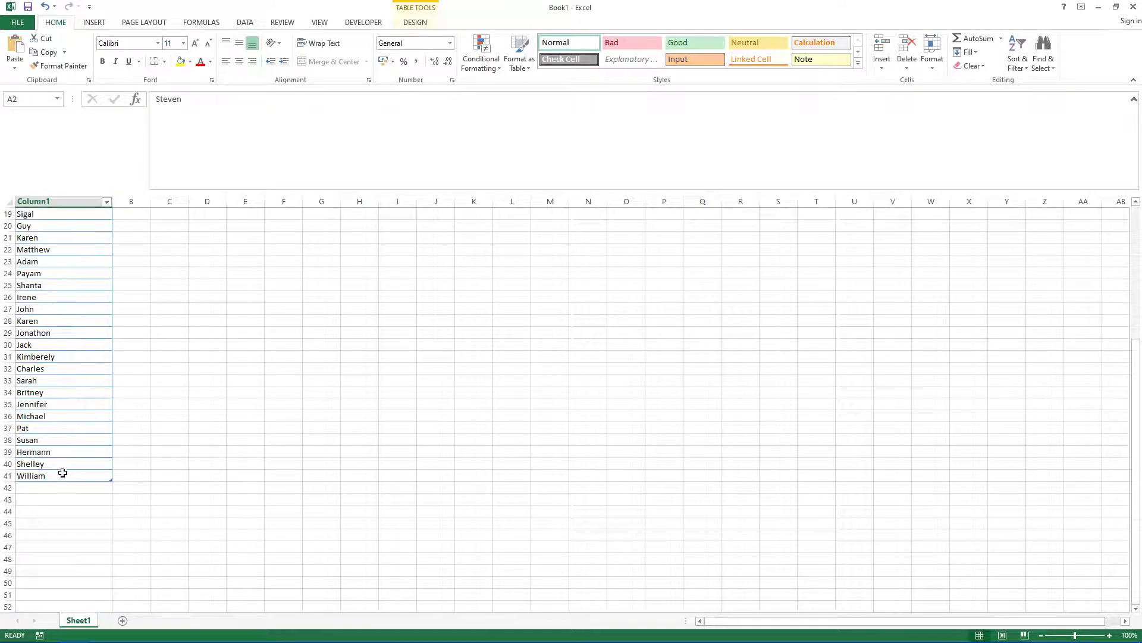
shift+click(62, 473)
scroll(171, 436, up, 6)
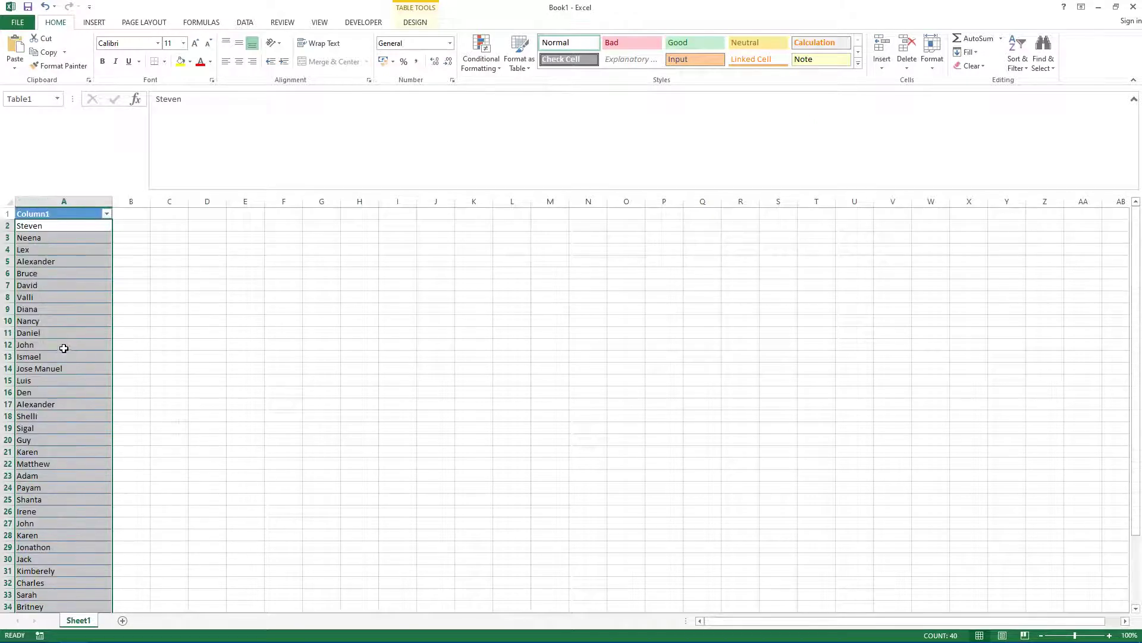
- Go to Conditional Formatting > Highlight Cells Rules > Duplicate Values
click(495, 69)
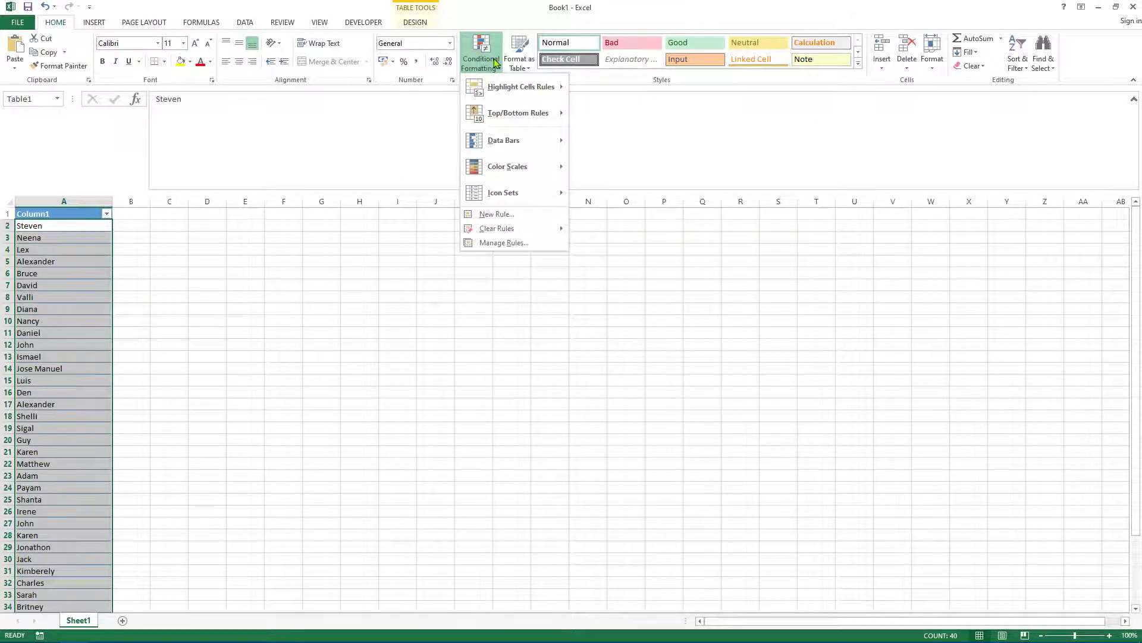
mouse_move(500, 147)
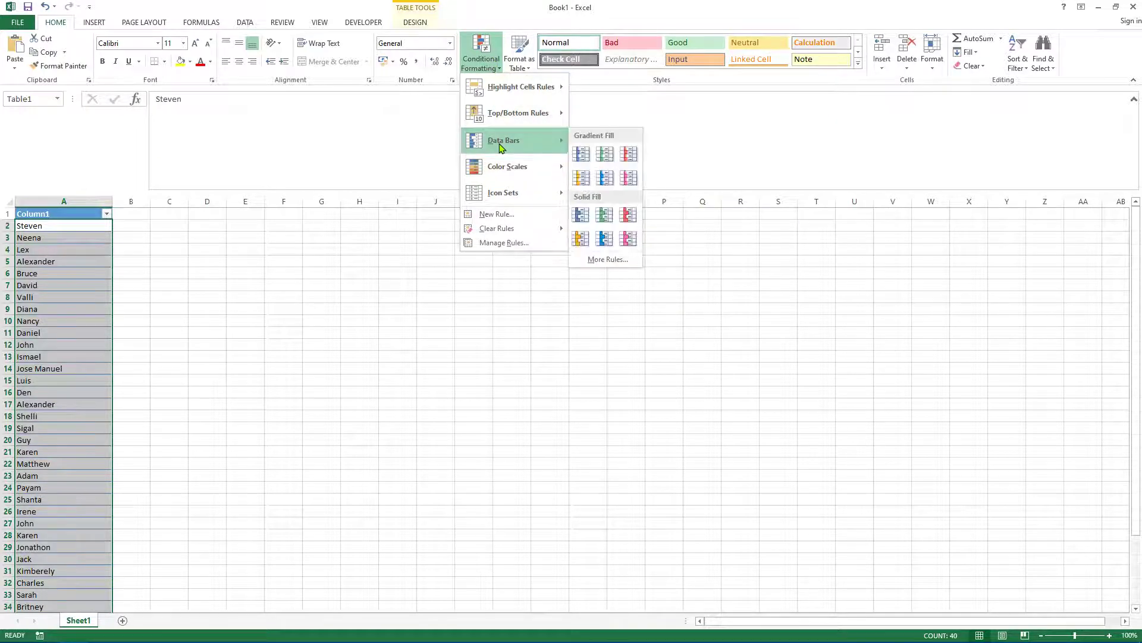
mouse_move(499, 201)
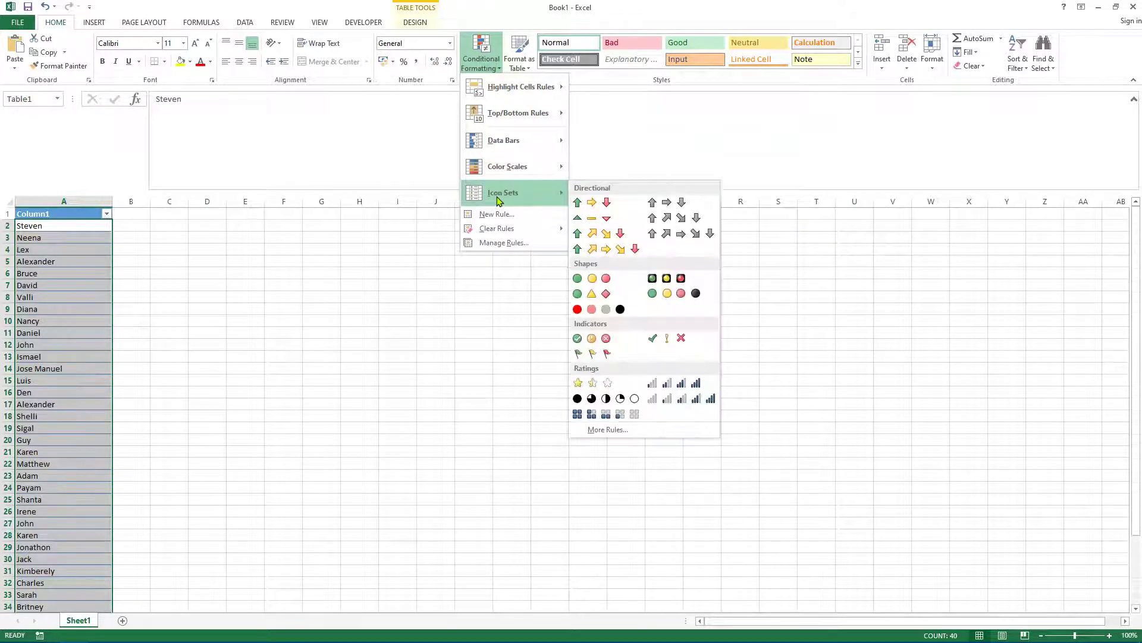
mouse_move(500, 97)
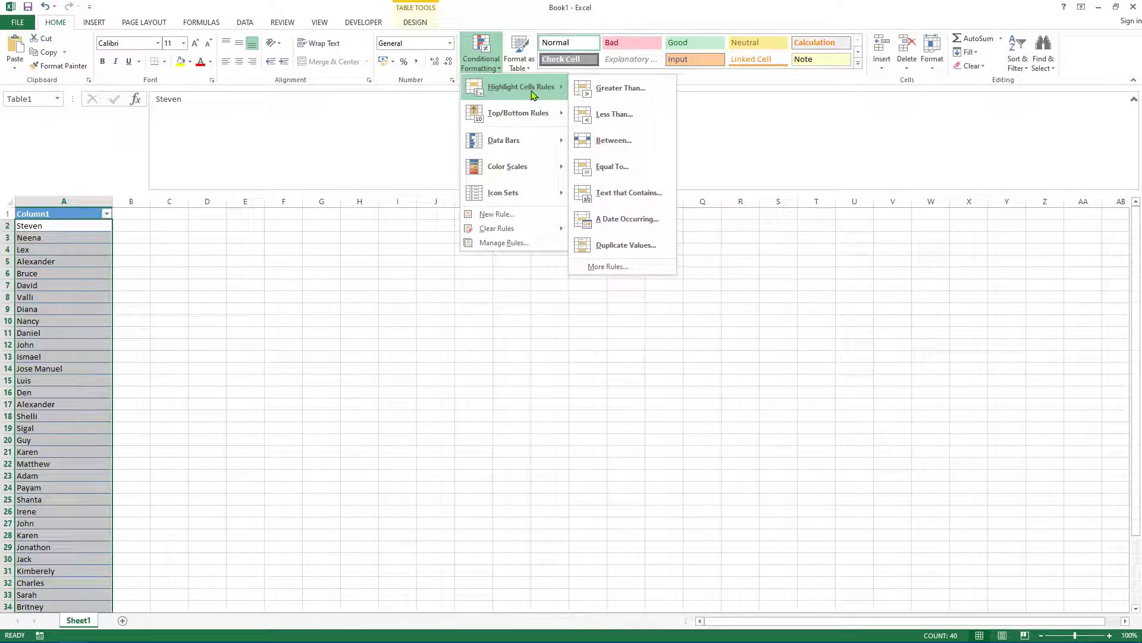
click(593, 250)
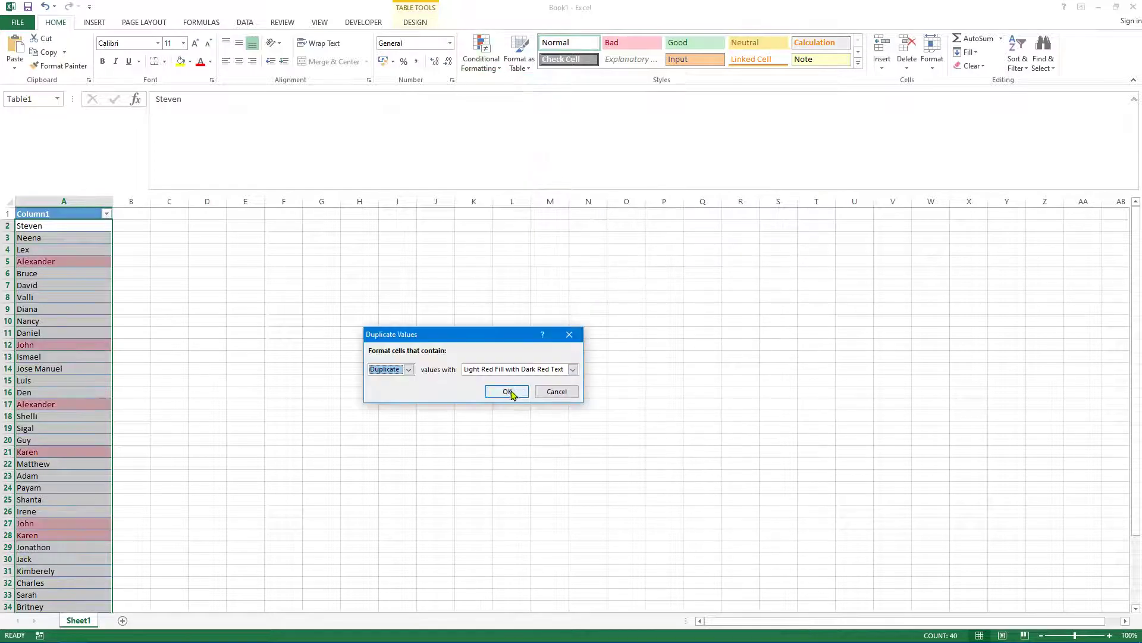
click(404, 368)
click(405, 368)
click(408, 369)
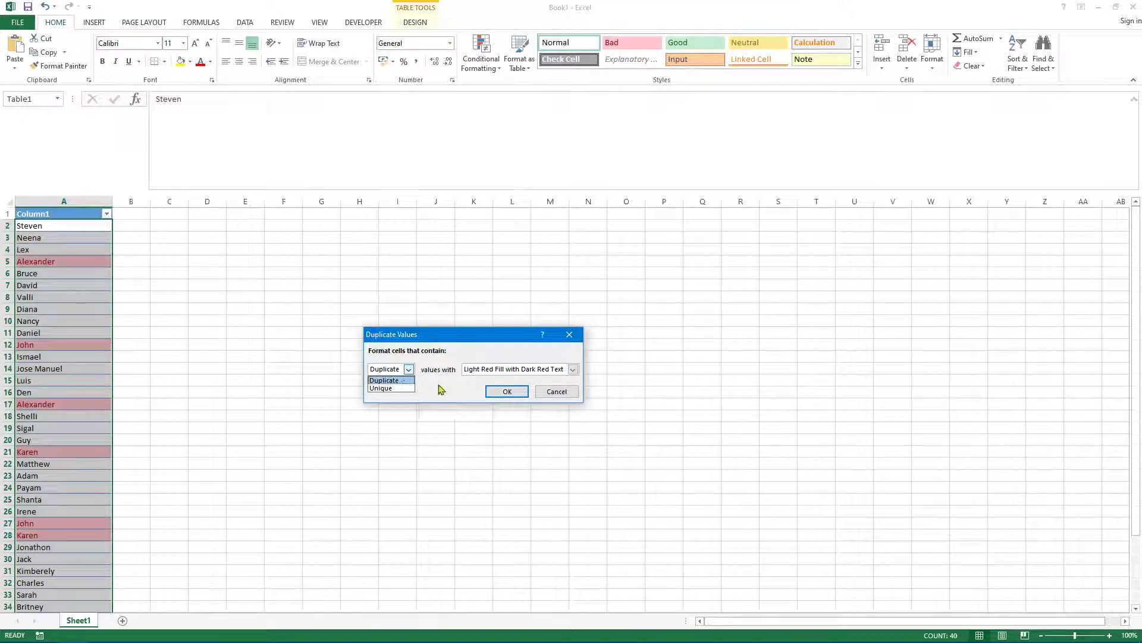
click(386, 380)
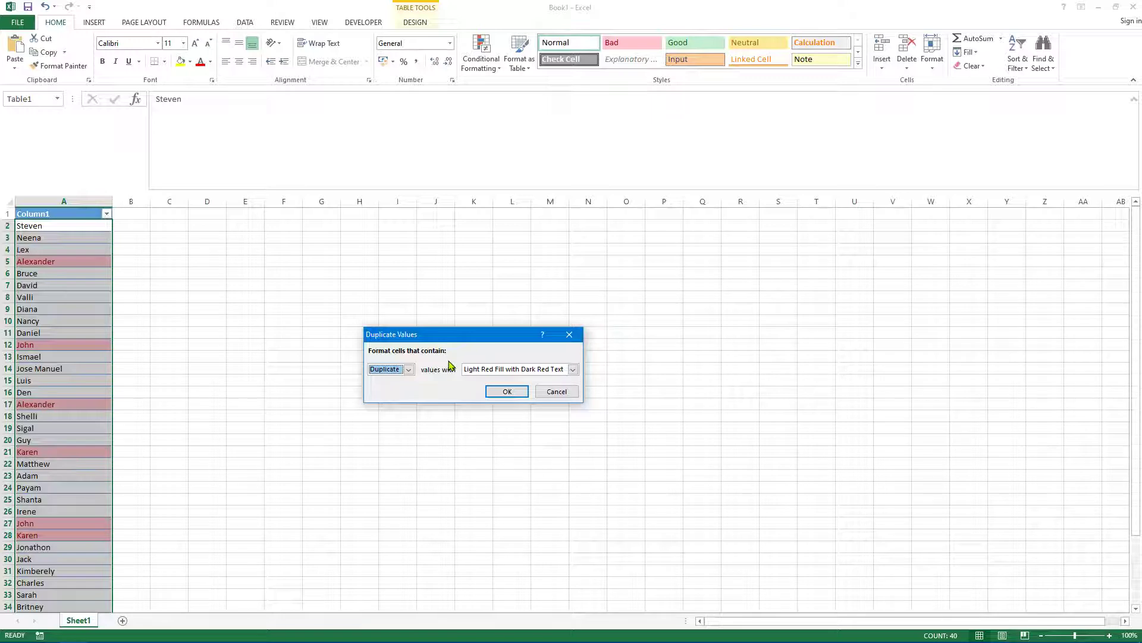
click(575, 370)
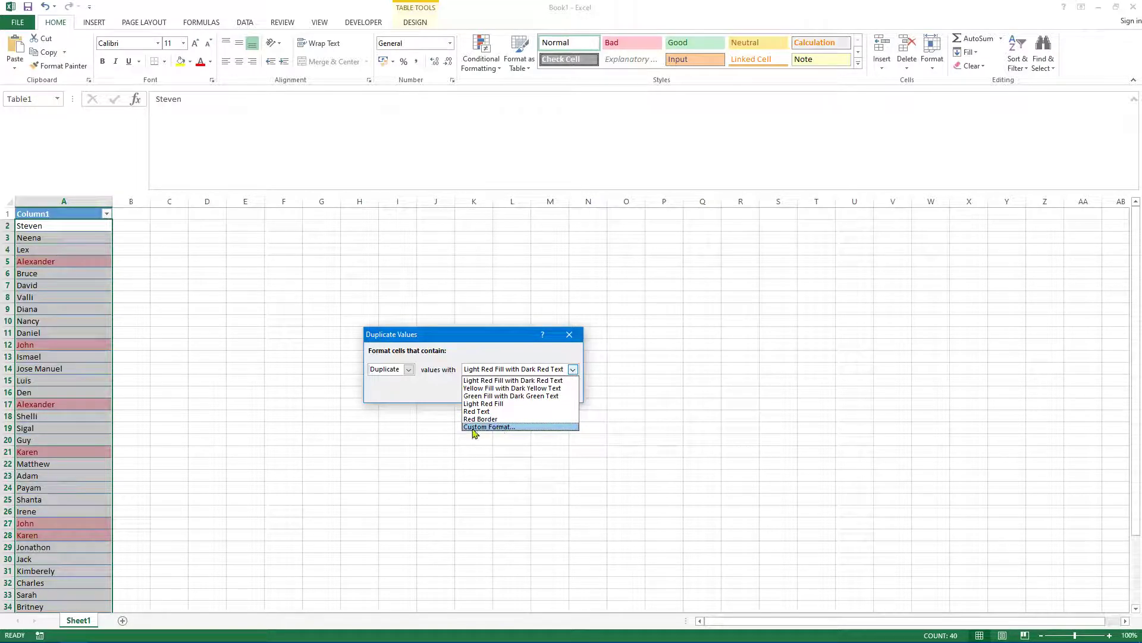
click(499, 428)
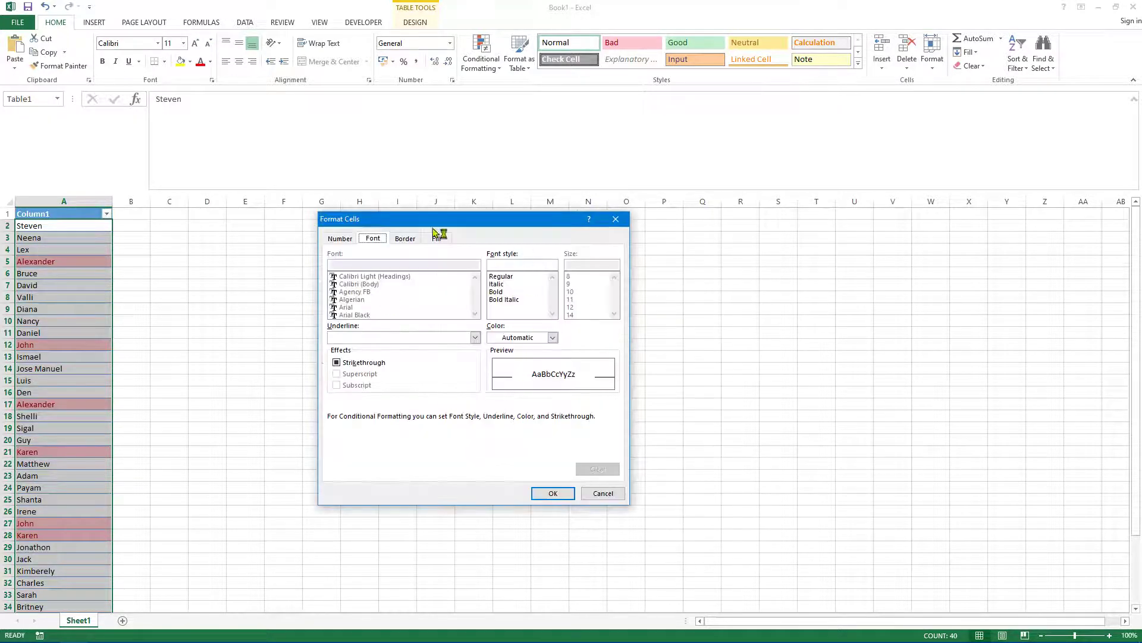
click(405, 240)
click(440, 238)
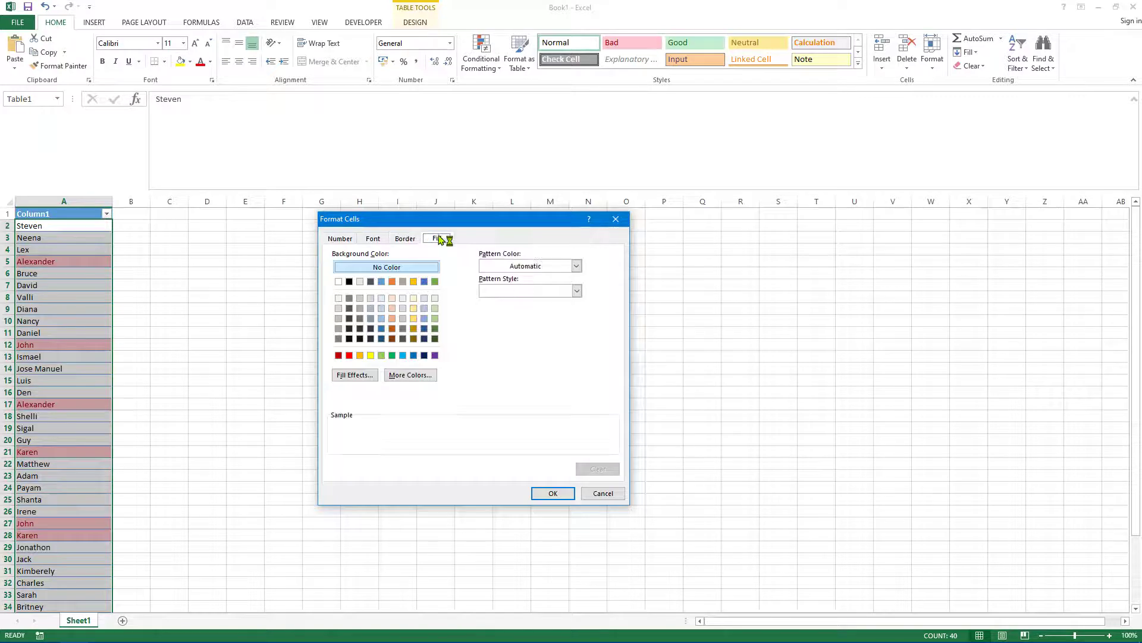
click(350, 240)
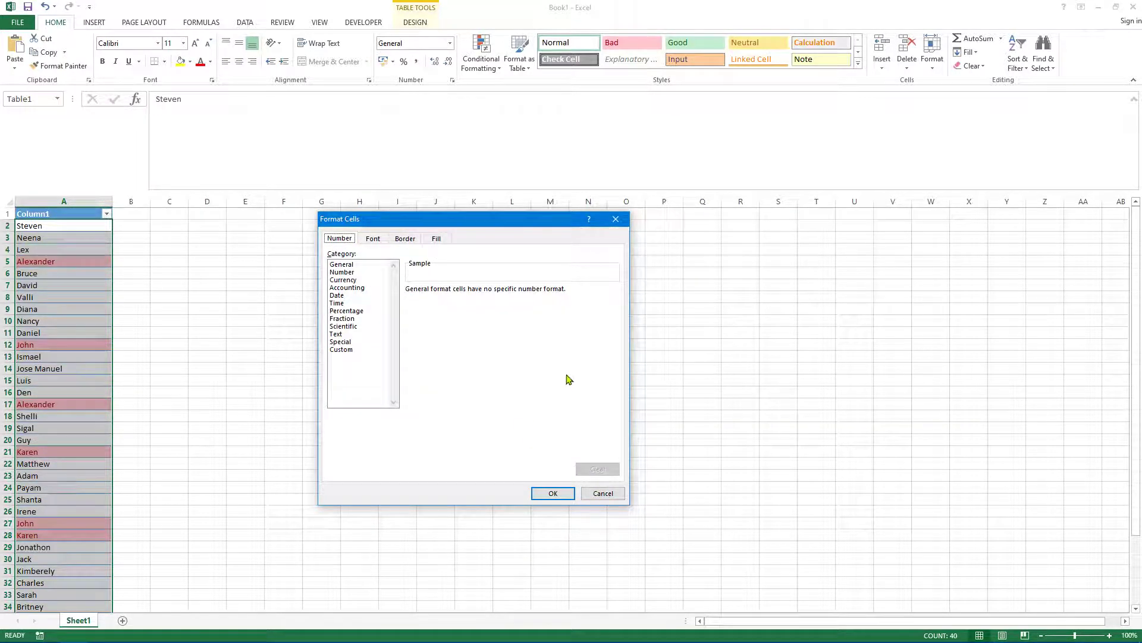
click(602, 494)
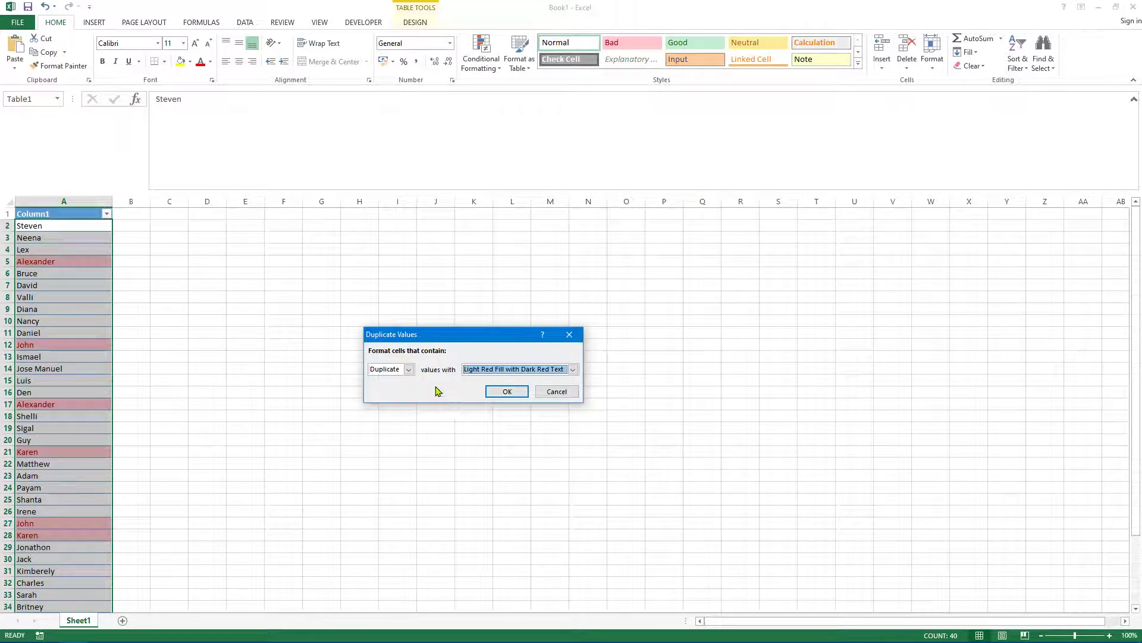
- Apply the light red fill with dark red text duplicate rule and check the highlighted names
click(510, 391)
click(321, 404)
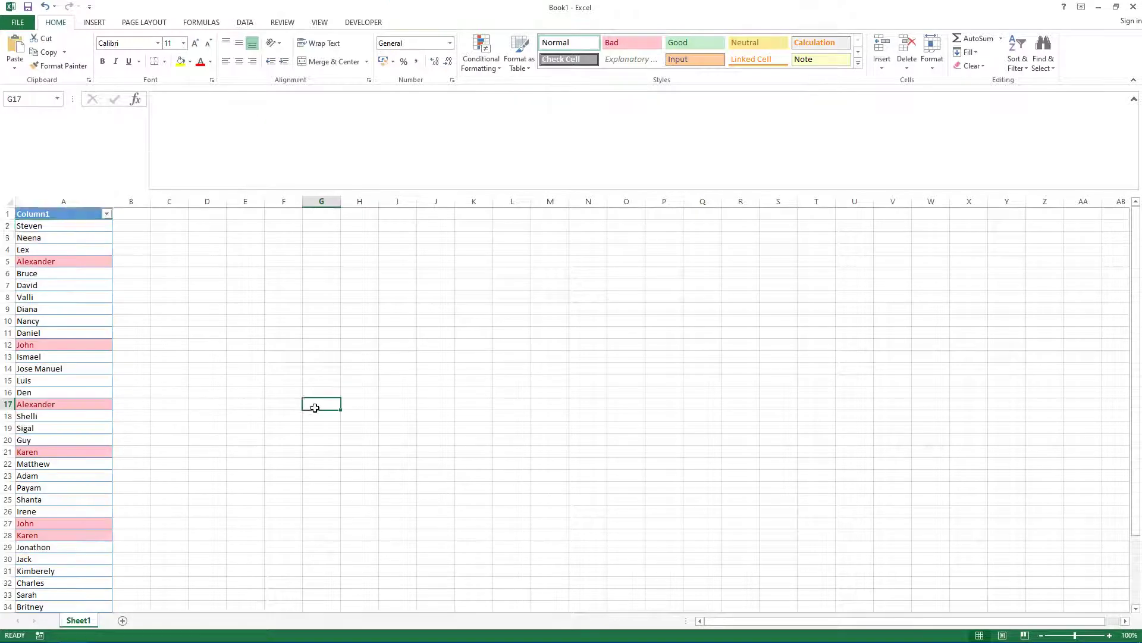
scroll(217, 455, down, 4)
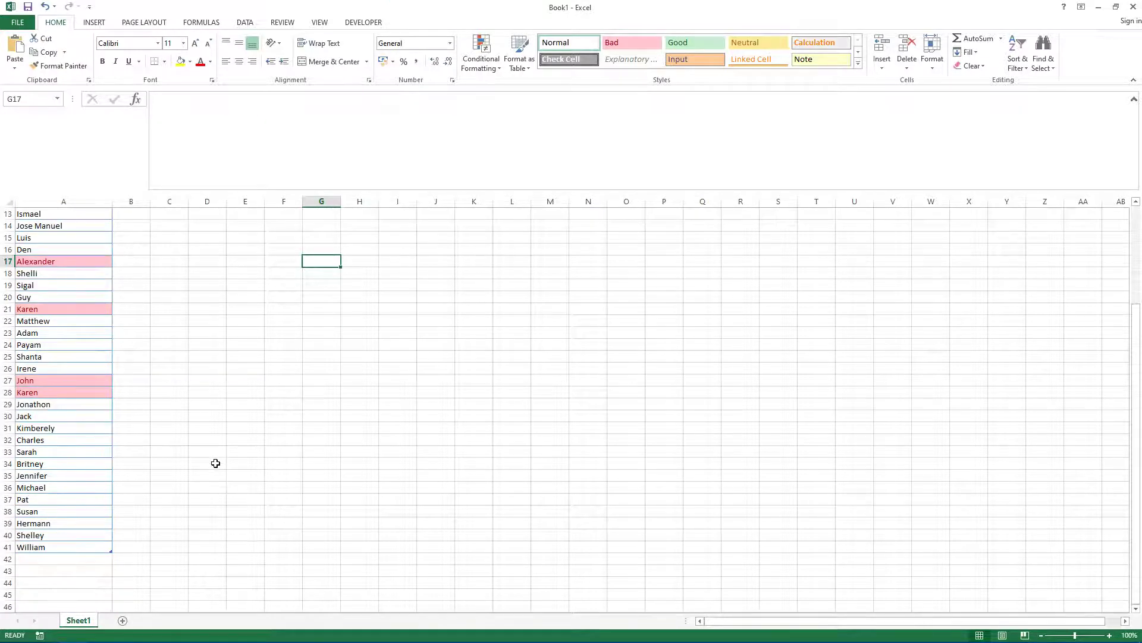
scroll(215, 462, up, 4)
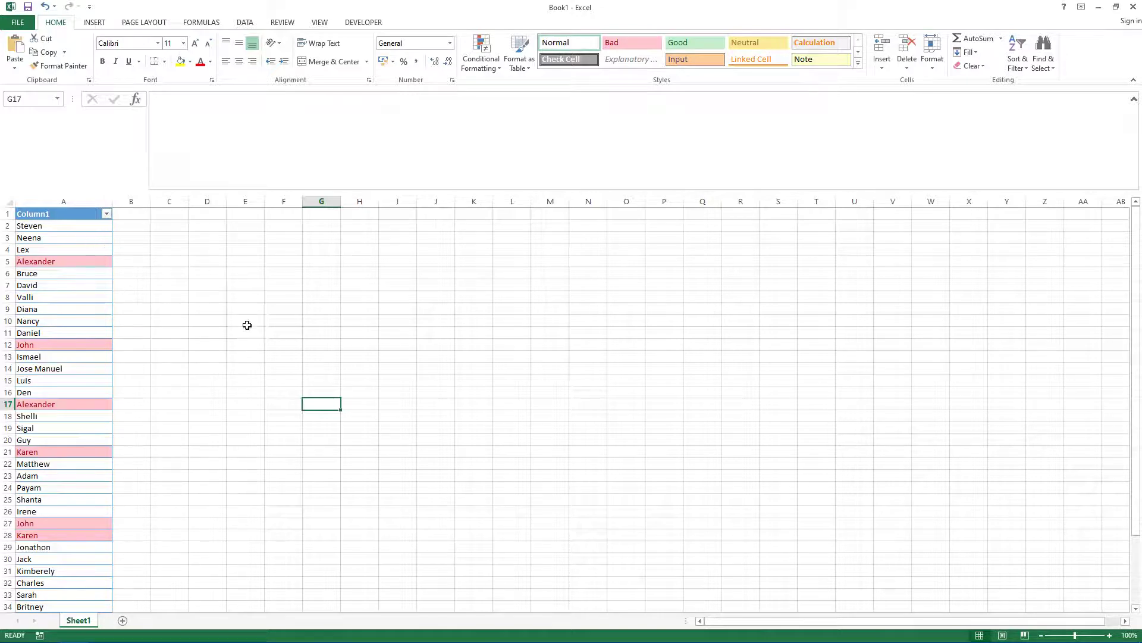
scroll(214, 480, down, 3)
scroll(186, 484, up, 3)
- Sort Column1 A to Z so Alexander, John and Karen pairs sit together
click(106, 214)
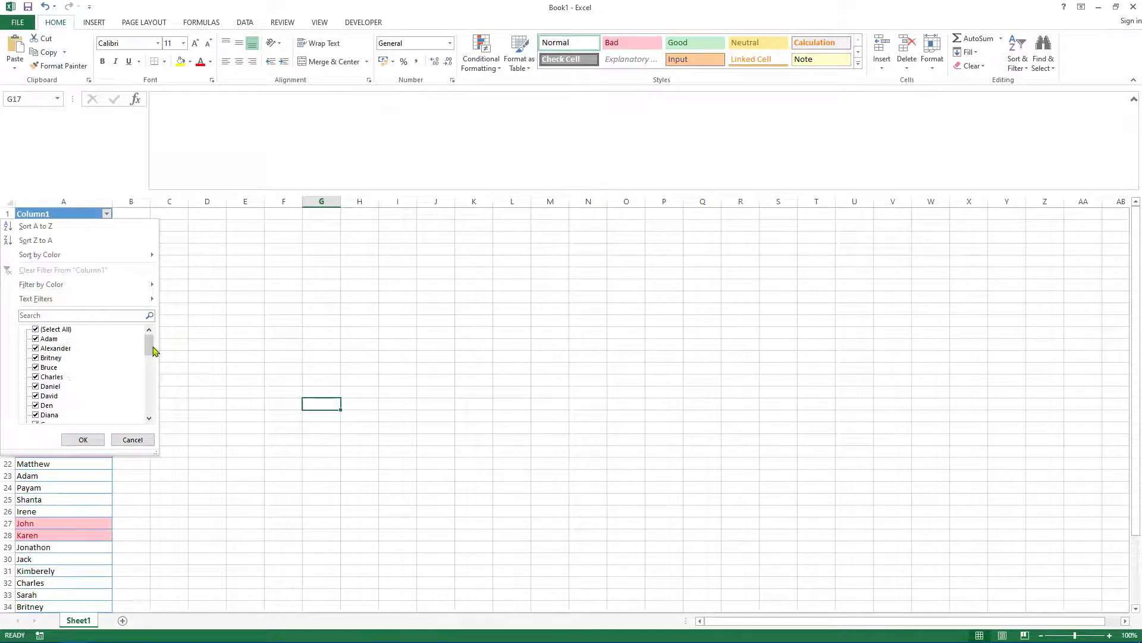
mouse_move(153, 351)
mouse_down()
mouse_move(154, 417)
mouse_move(148, 344)
mouse_up()
click(42, 226)
click(207, 313)
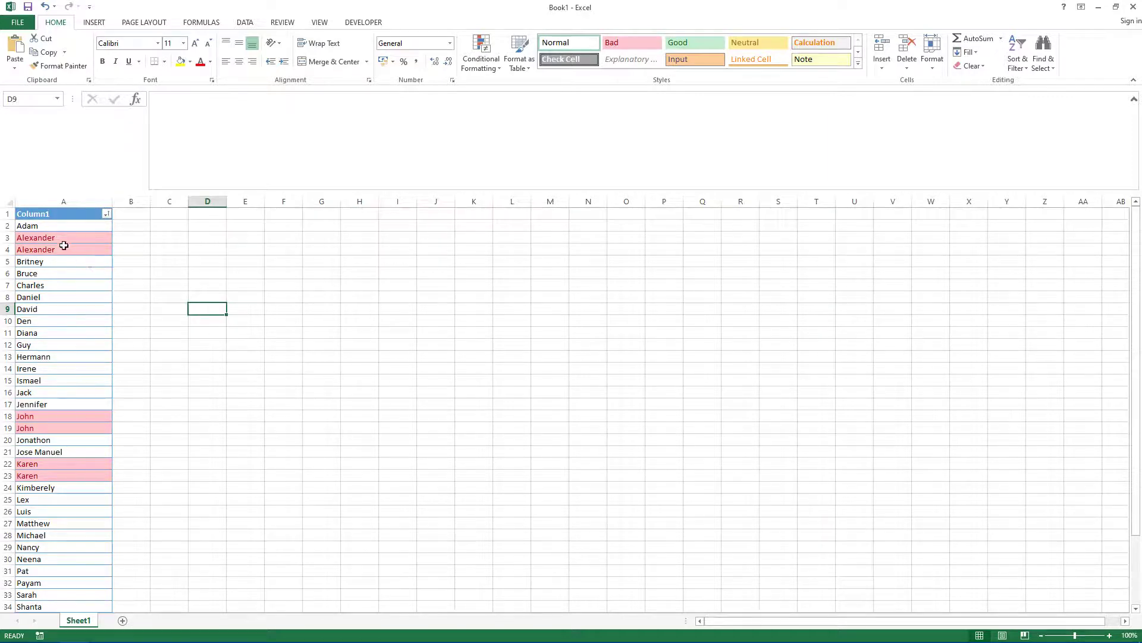
- Inspect the highlighted duplicates John in A18 and Karen in A22
drag(63, 242, 63, 252)
scroll(186, 344, down, 3)
scroll(199, 393, up, 3)
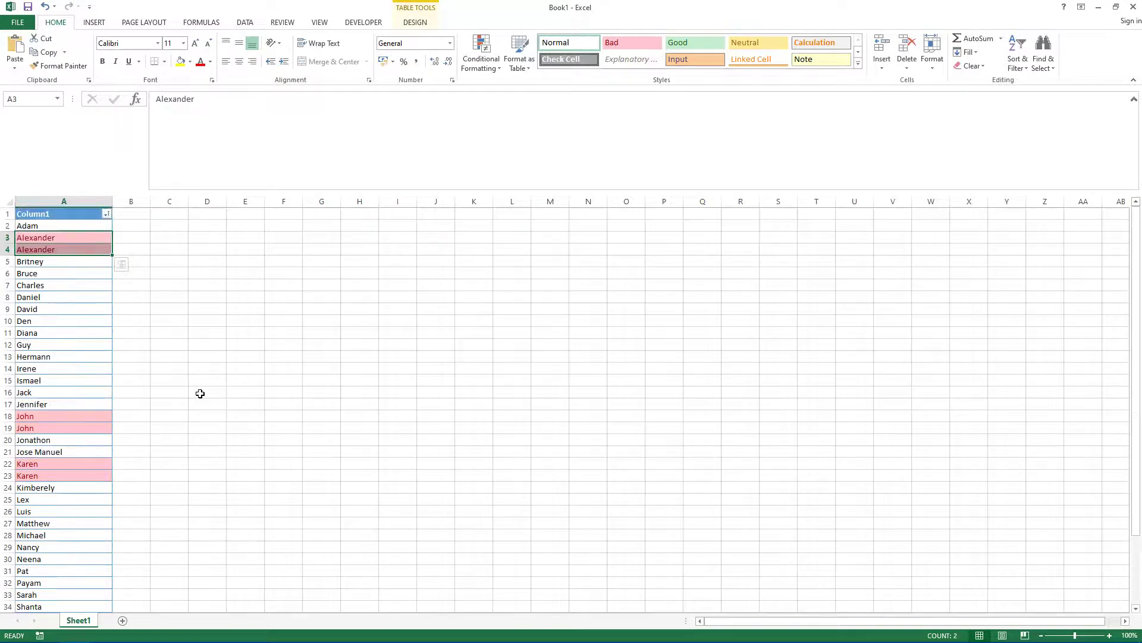
click(64, 420)
click(55, 463)
click(238, 481)
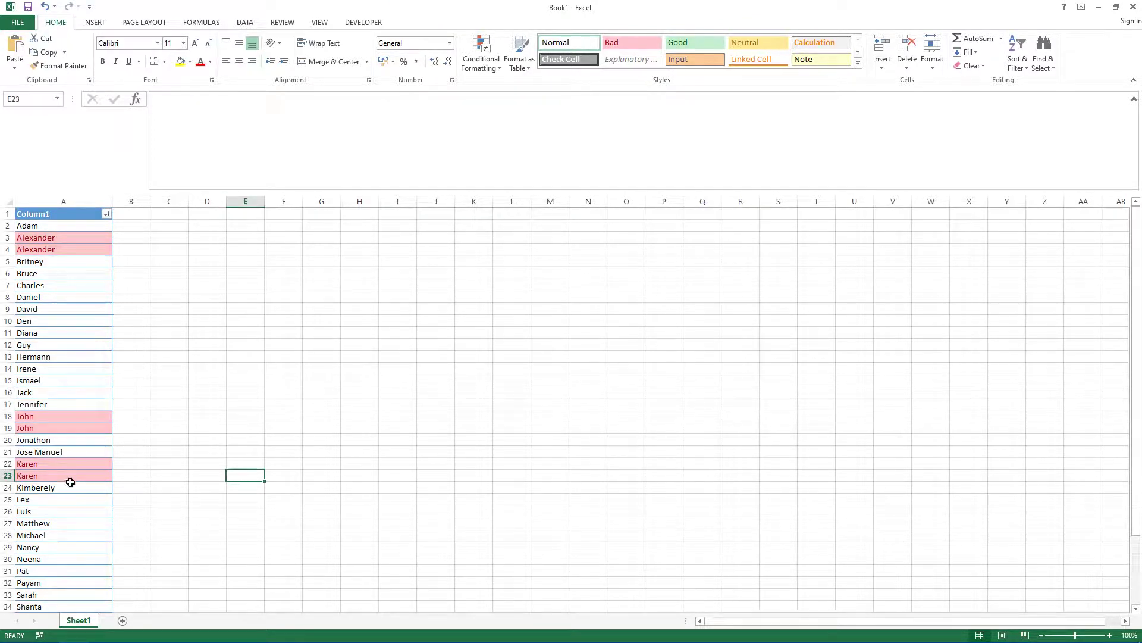
- Replace the second Karen in A23 with 'Test' and confirm Karen is no longer highlighted
click(50, 479)
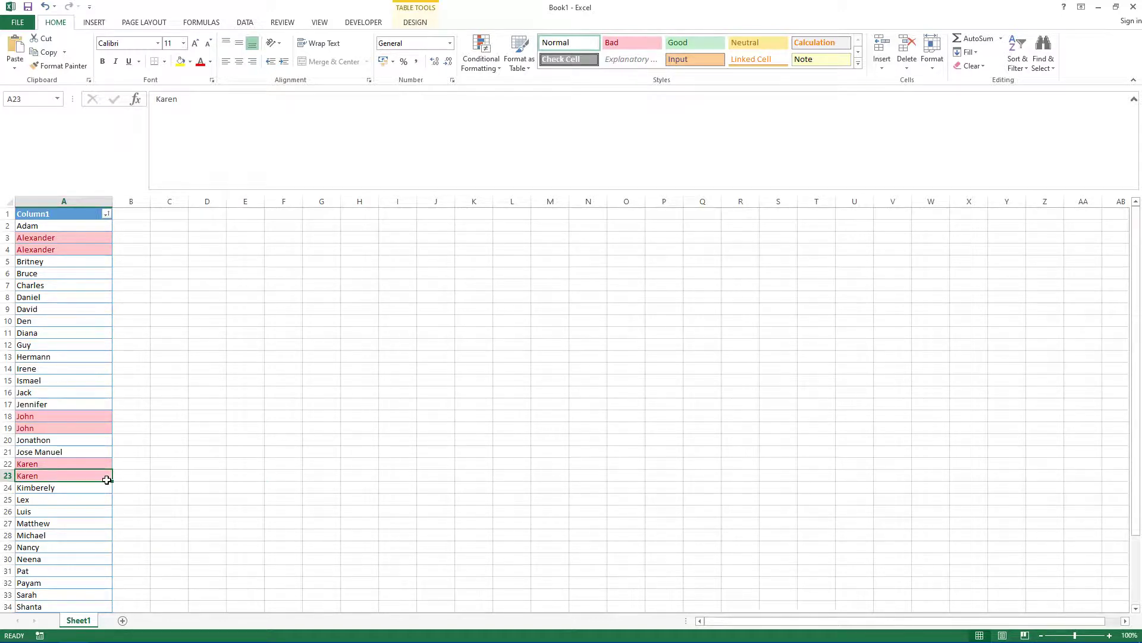
text(Test)
click(204, 492)
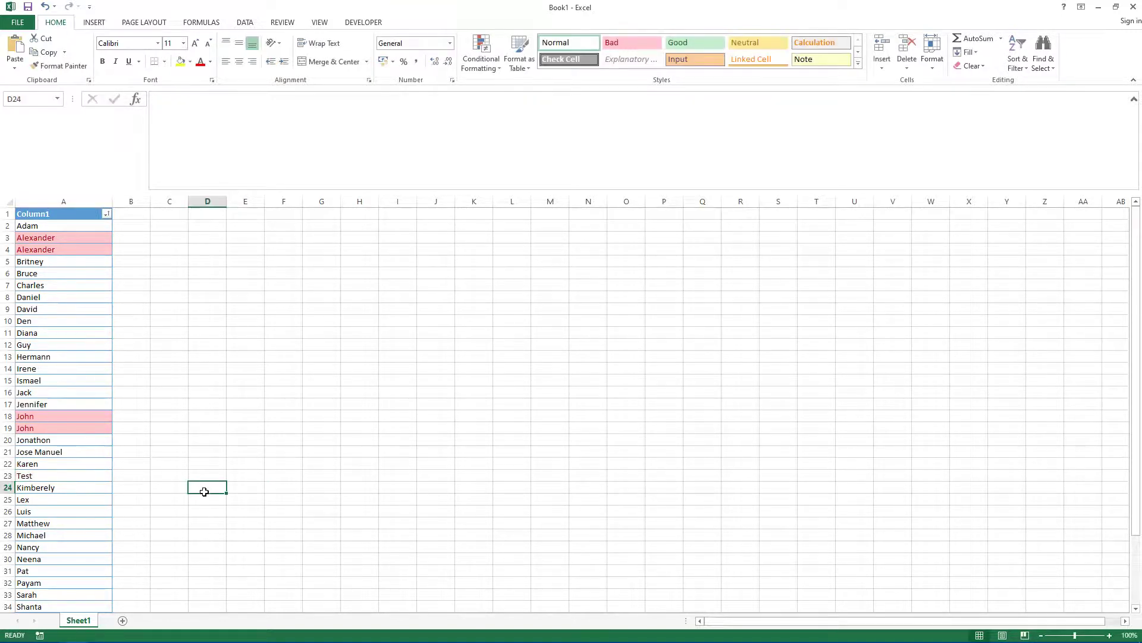
click(64, 476)
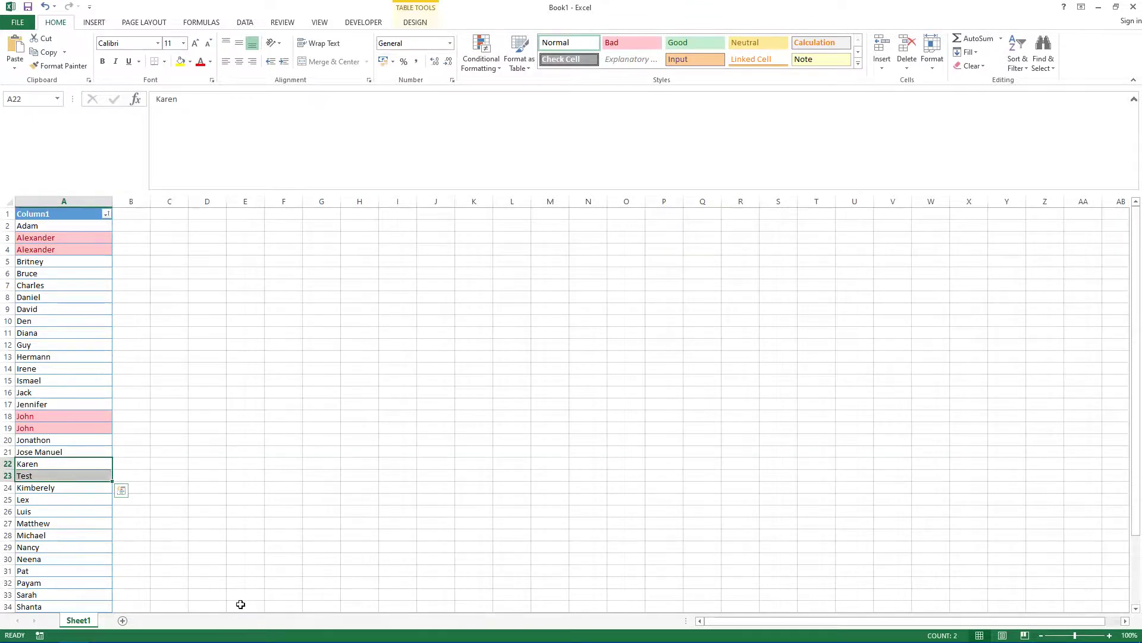
click(236, 564)
scroll(235, 566, down, 3)
scroll(235, 566, down, 2)
scroll(235, 566, up, 5)
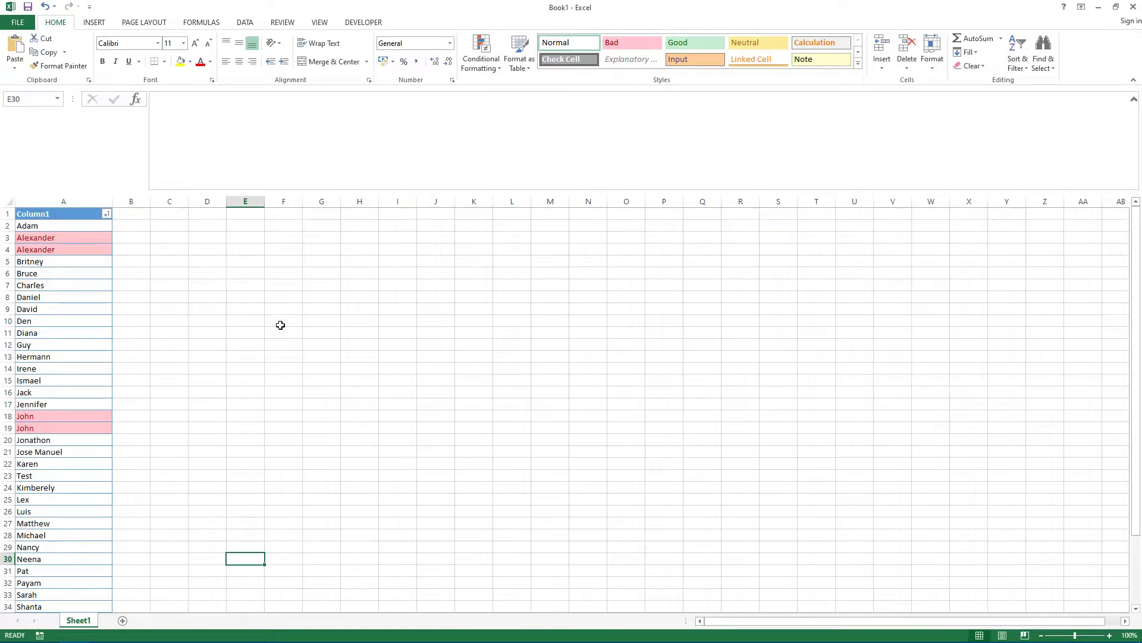